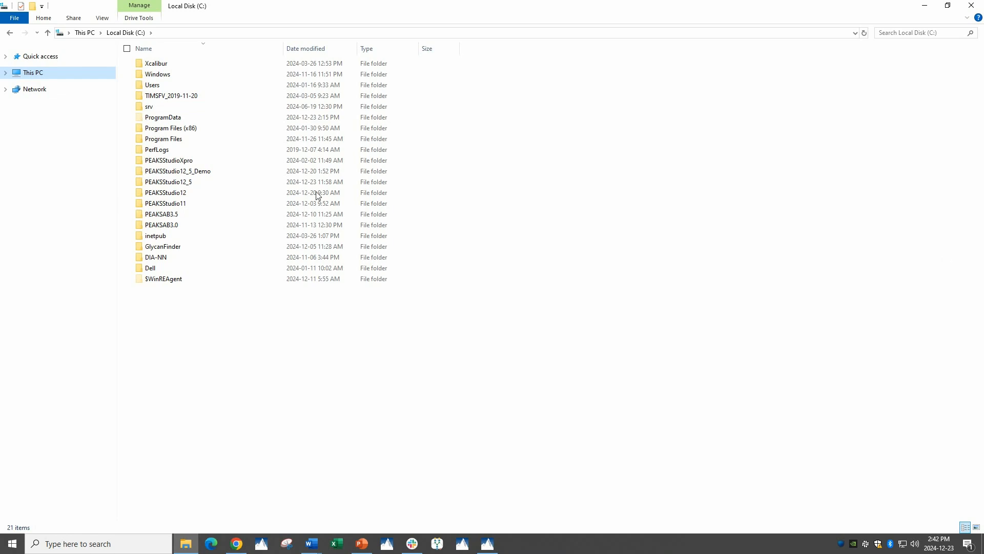
# Allow the Users group the Modify and Write permissions on the PEAKSStudio12_5_Demo folder on drive C
pyautogui.click(190, 173)
pyautogui.rightClick(193, 177)
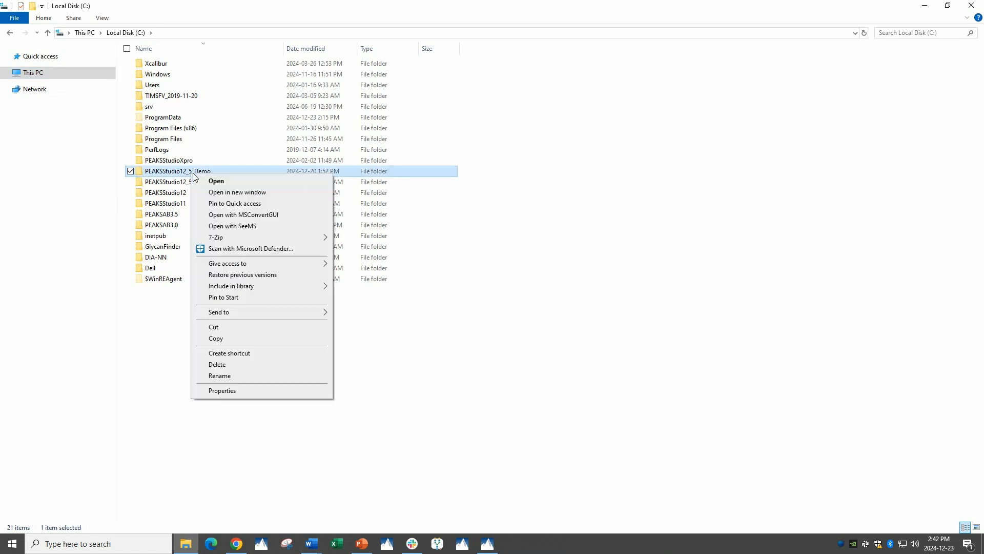
pyautogui.click(236, 391)
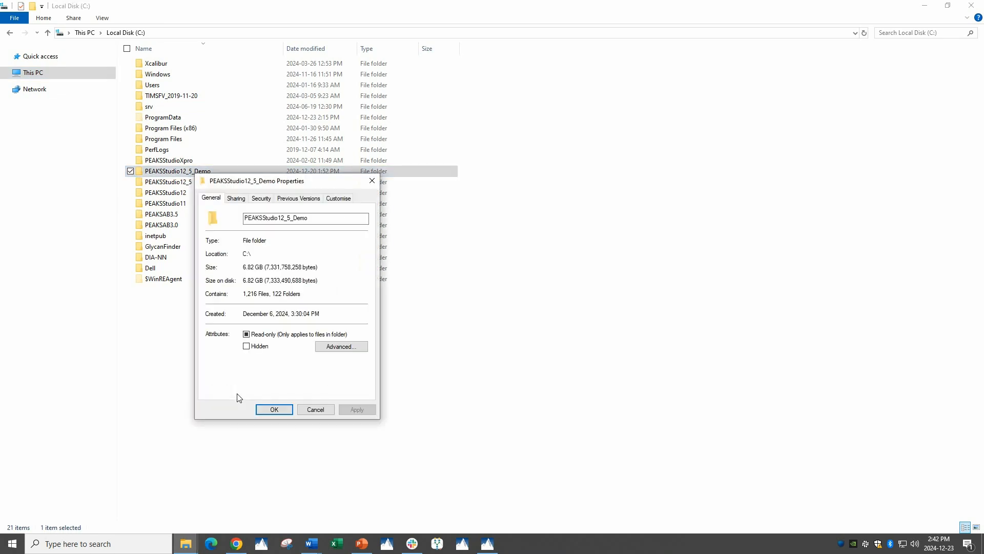
pyautogui.click(261, 201)
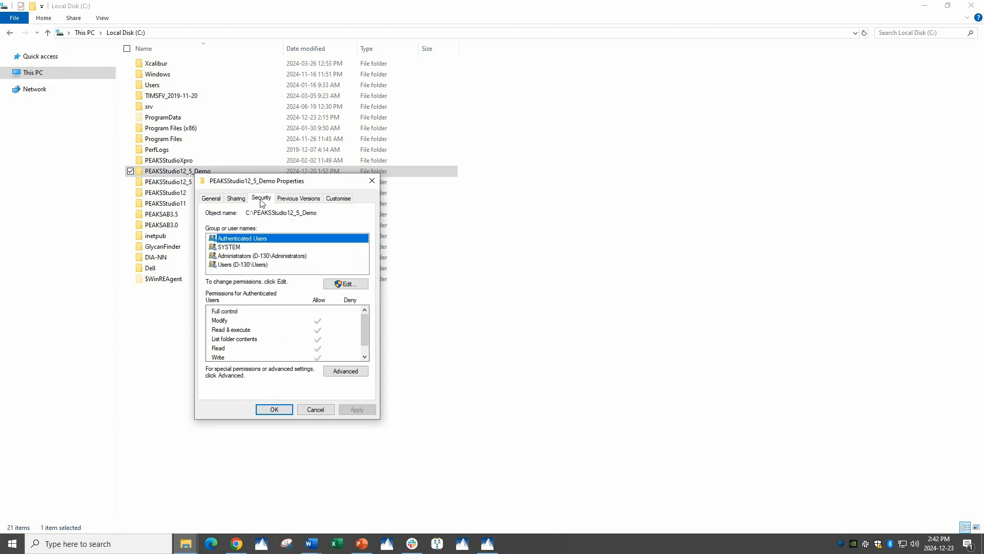
pyautogui.click(243, 266)
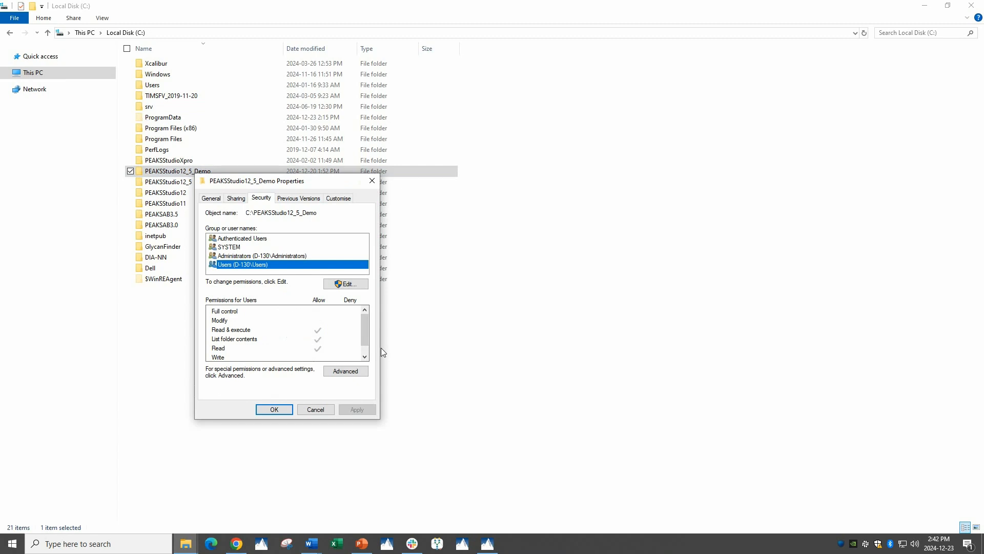
pyautogui.click(358, 285)
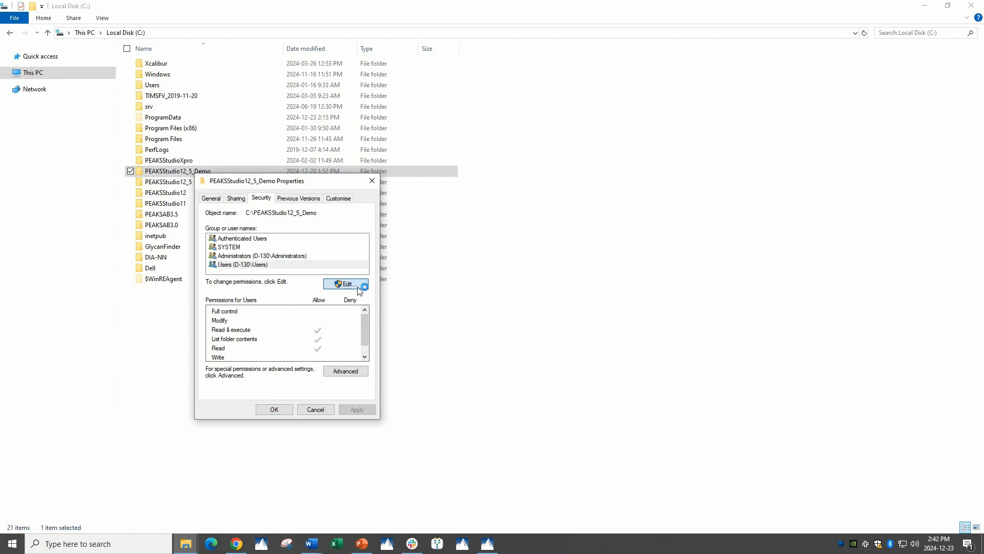
pyautogui.click(430, 338)
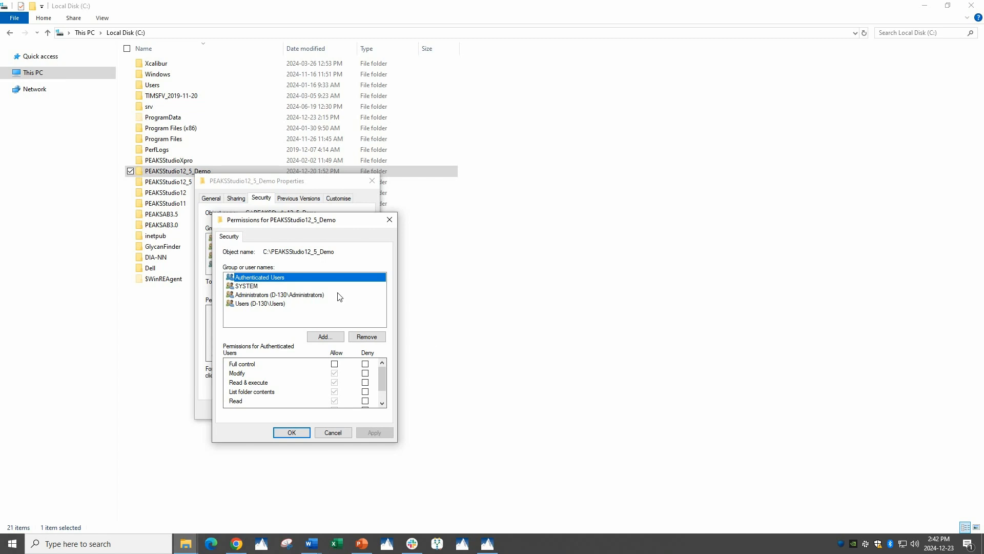
pyautogui.click(271, 305)
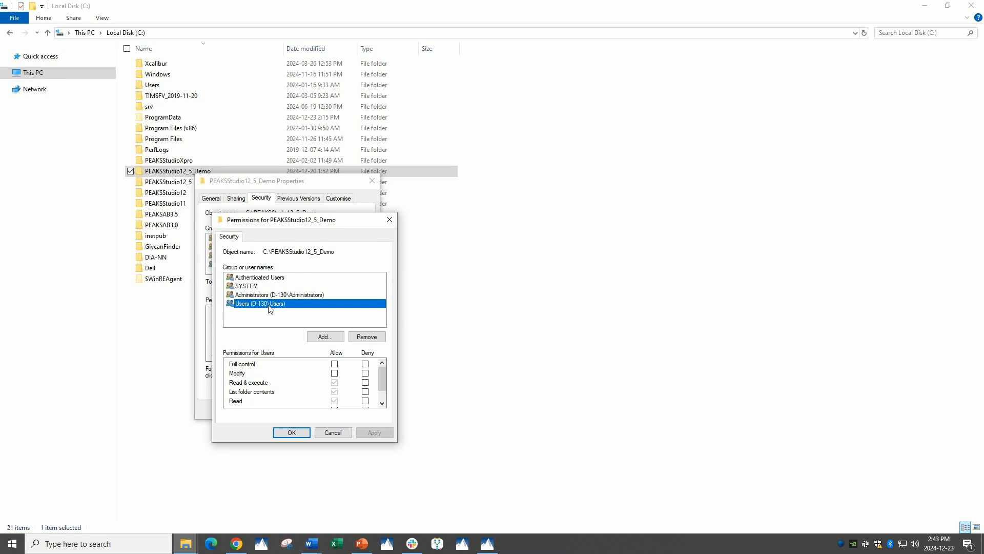
pyautogui.click(335, 374)
pyautogui.scroll(-1, 337, 380)
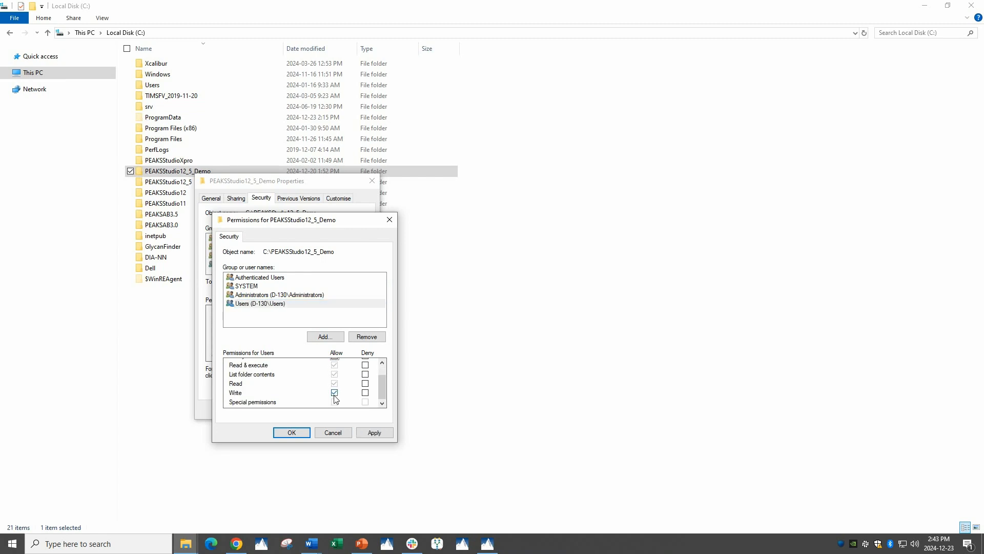
pyautogui.click(290, 433)
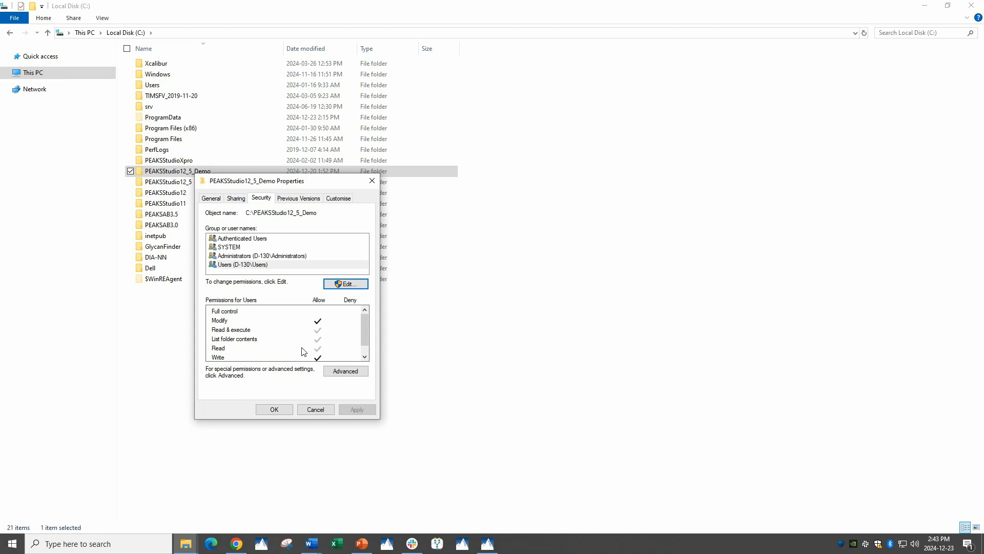
pyautogui.scroll(-1, 347, 329)
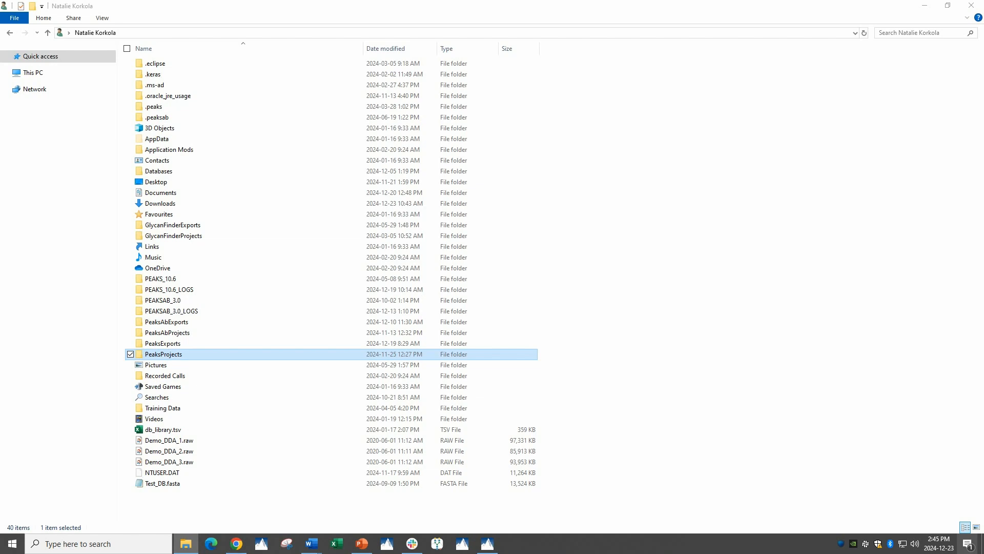
# Review the PeaksProjects folder's security permissions for the personal user account, including in the permission editor
pyautogui.rightClick(175, 355)
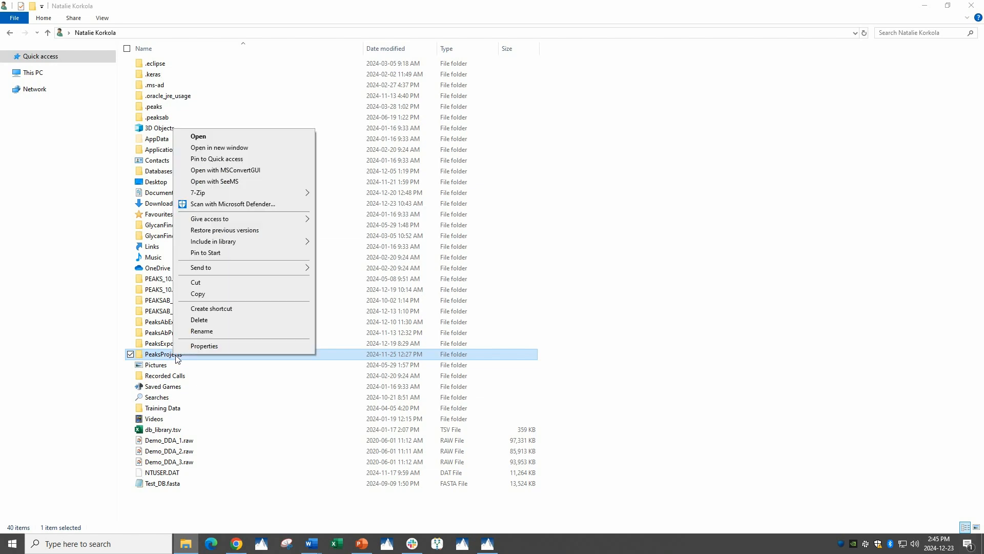
pyautogui.click(199, 346)
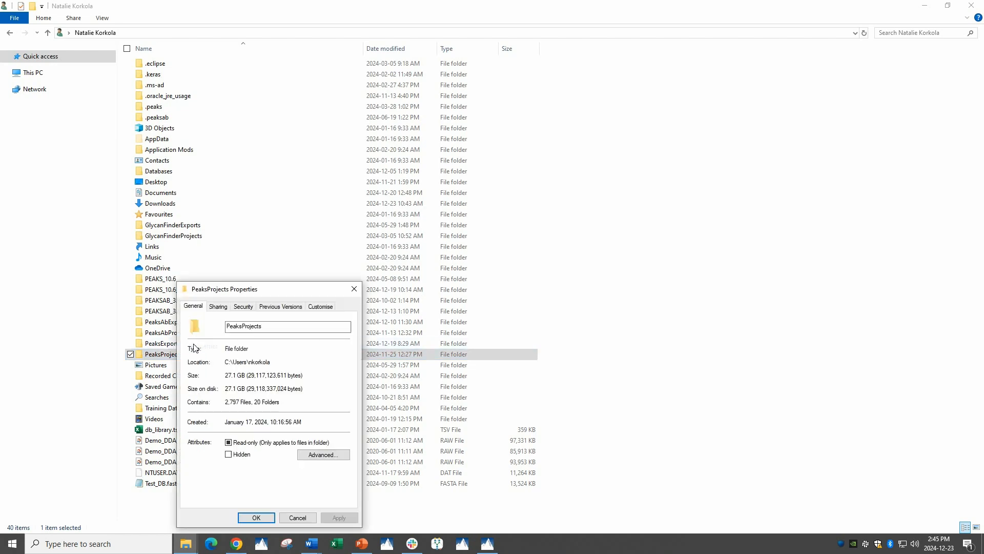
pyautogui.click(243, 308)
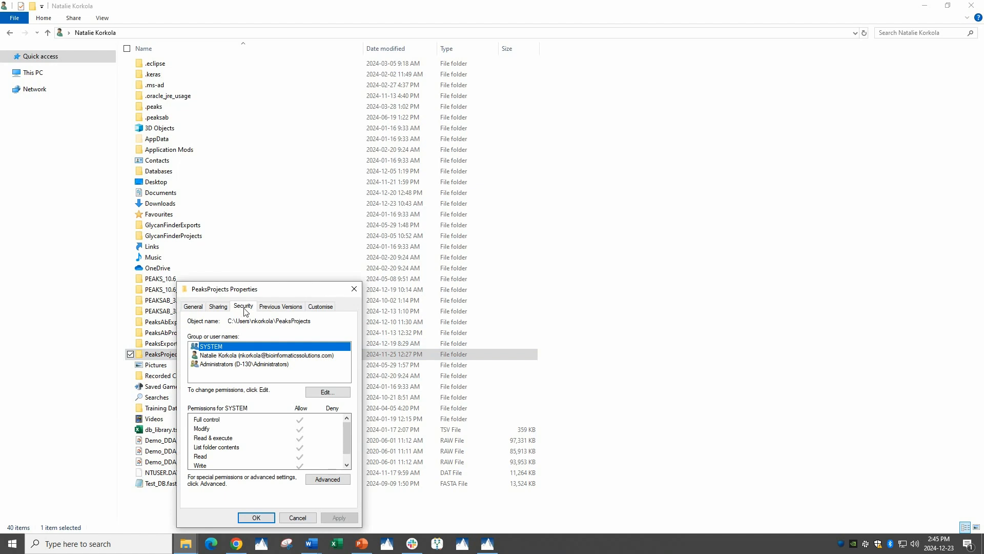
pyautogui.click(246, 356)
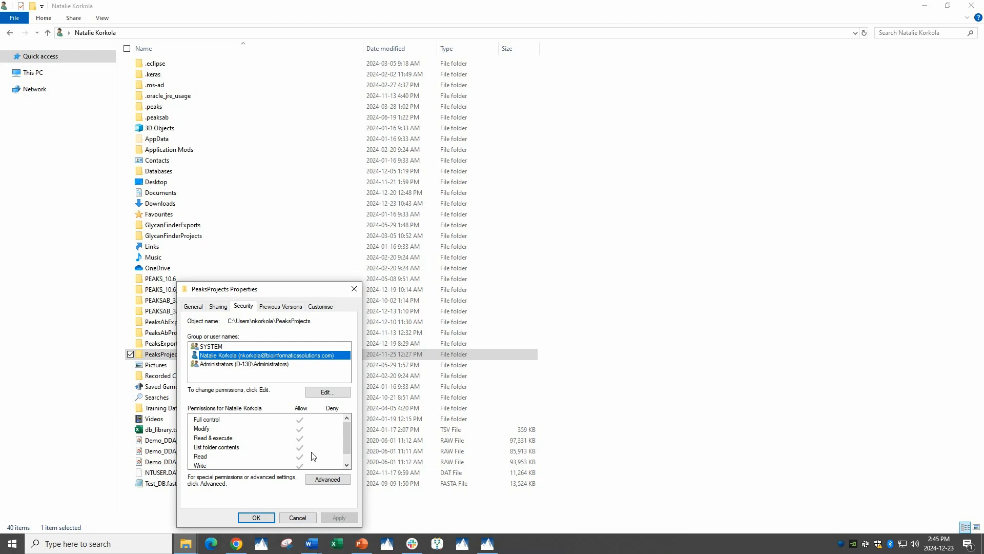
pyautogui.click(318, 393)
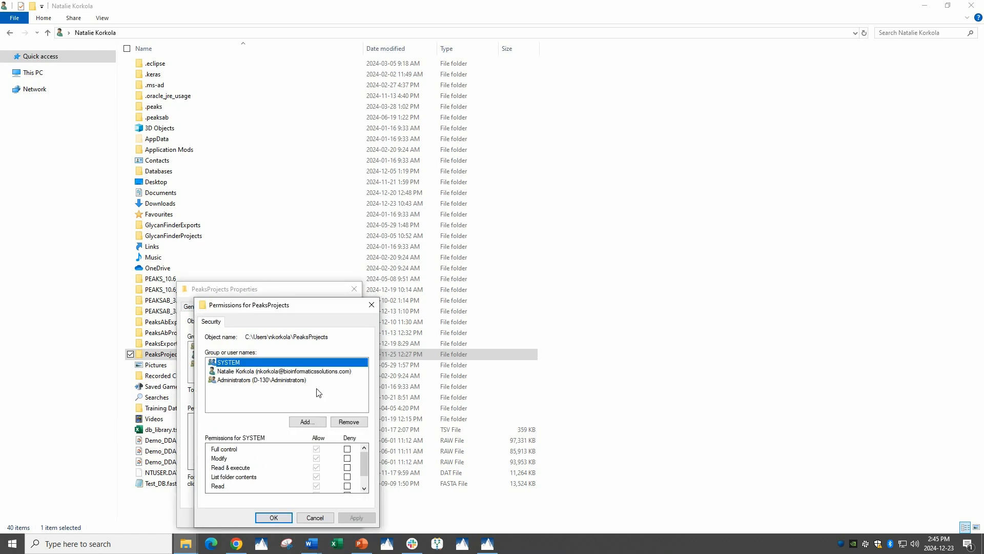
pyautogui.click(257, 370)
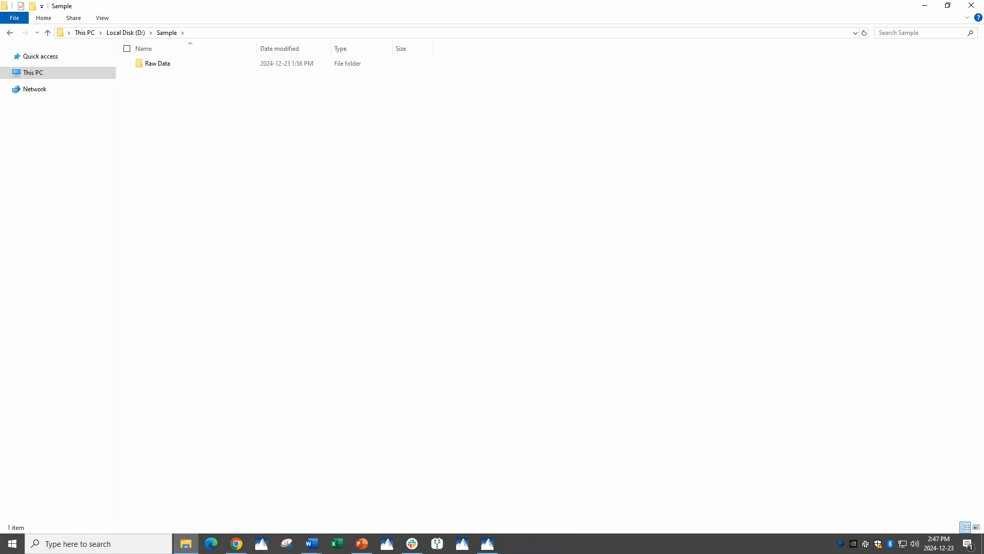
# Look at the subfolders inside the Raw Data folder and return to the Sample folder
pyautogui.click(155, 69)
pyautogui.doubleClick(155, 69)
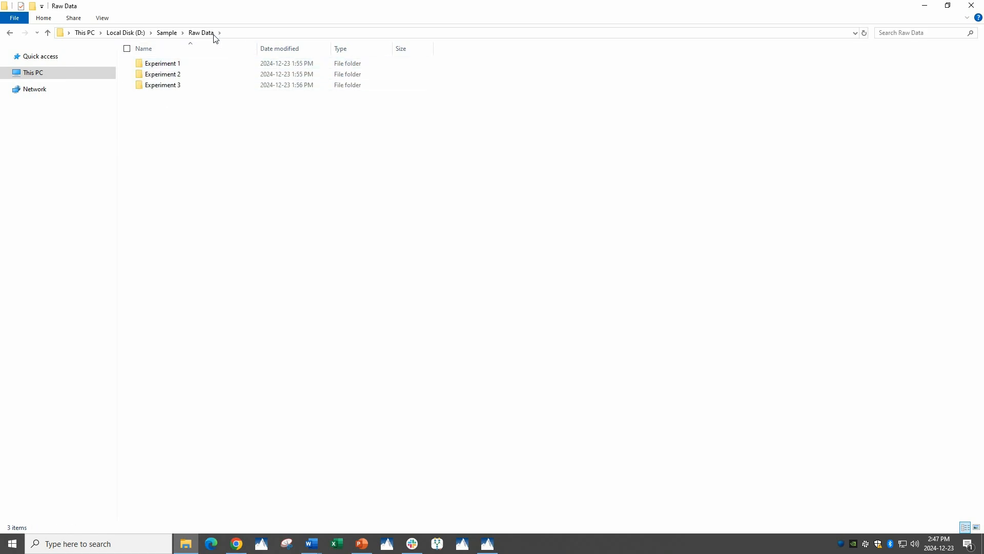
pyautogui.click(168, 33)
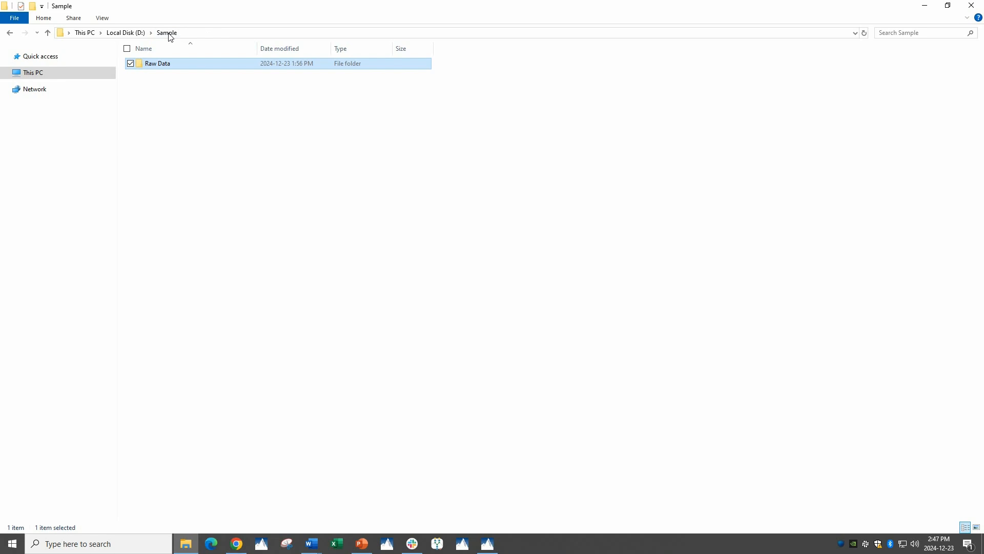
# Allow the Users group the Modify and Write permissions on the Raw Data folder and close its properties
pyautogui.rightClick(167, 67)
pyautogui.click(193, 282)
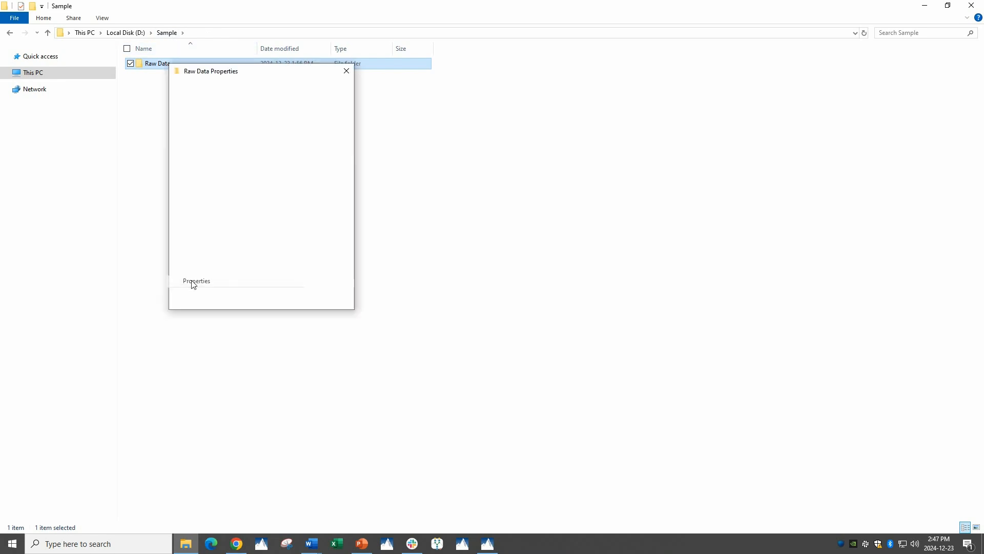
pyautogui.click(238, 91)
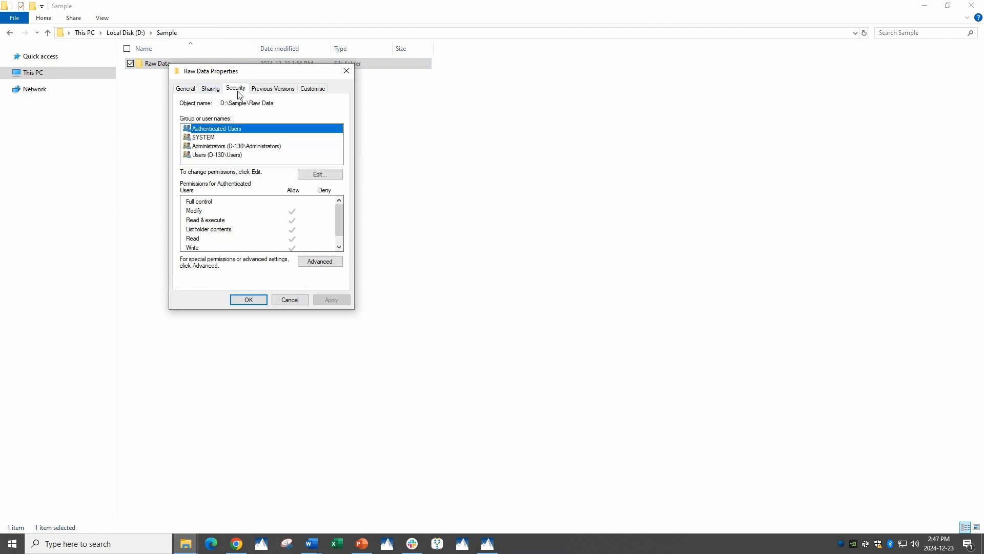
pyautogui.click(218, 156)
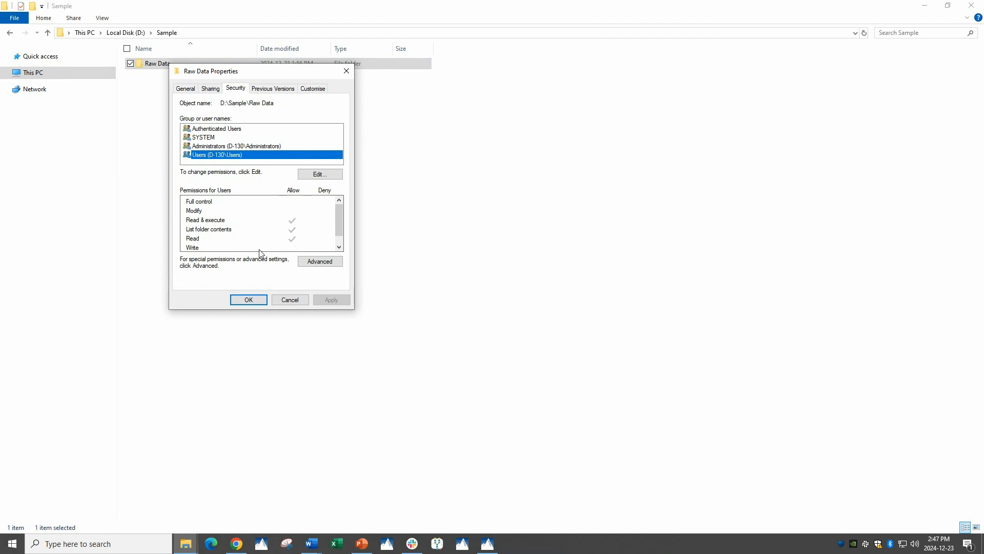
pyautogui.click(315, 174)
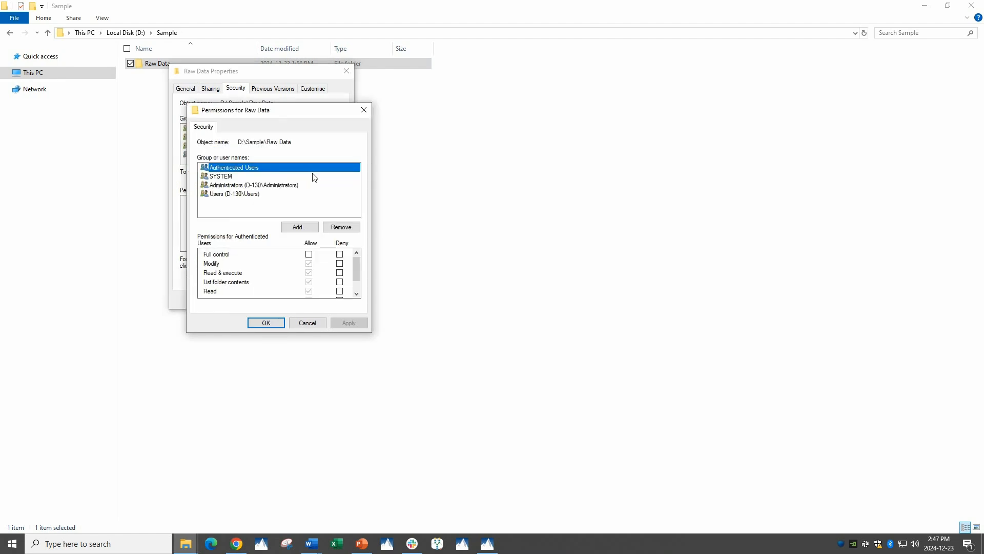
pyautogui.click(228, 194)
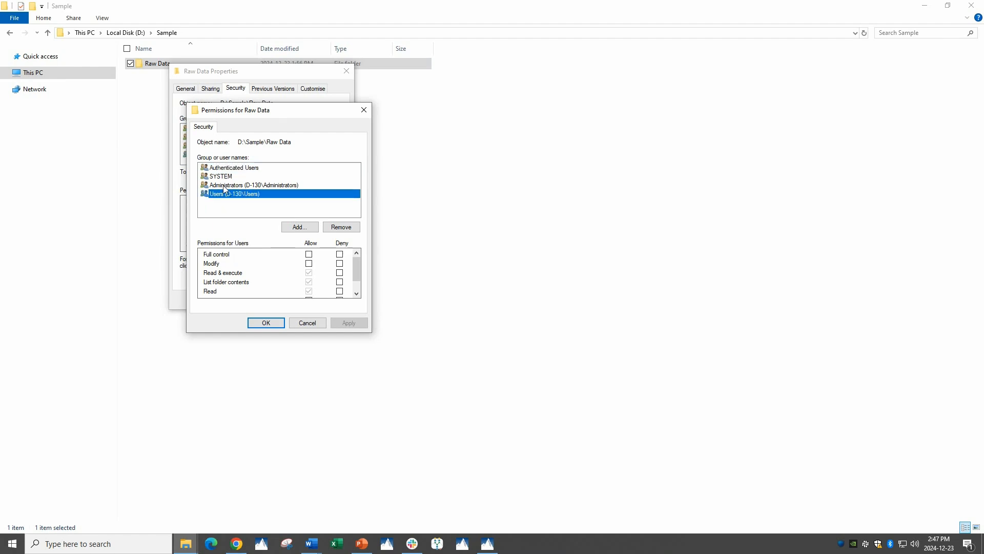
pyautogui.click(309, 263)
pyautogui.scroll(-1, 323, 272)
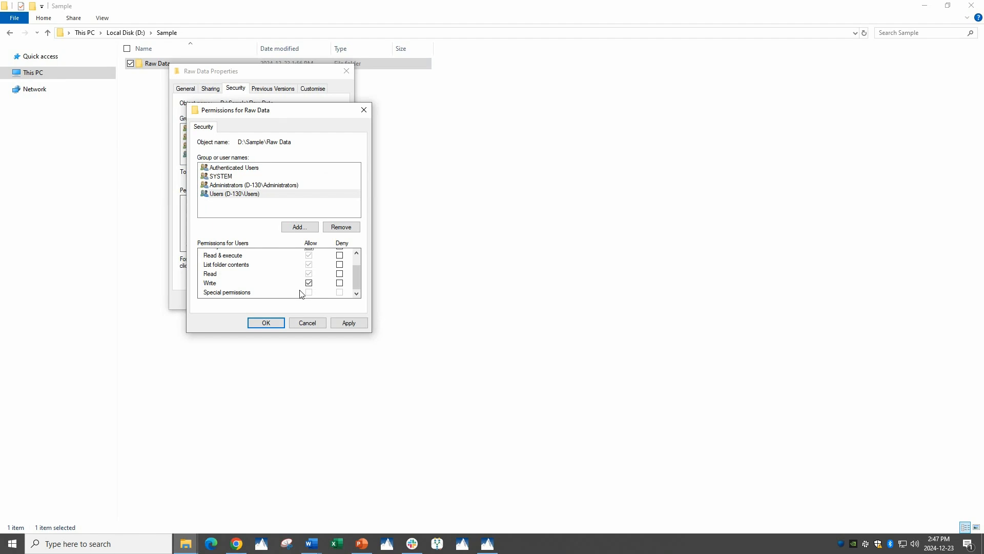
pyautogui.click(260, 323)
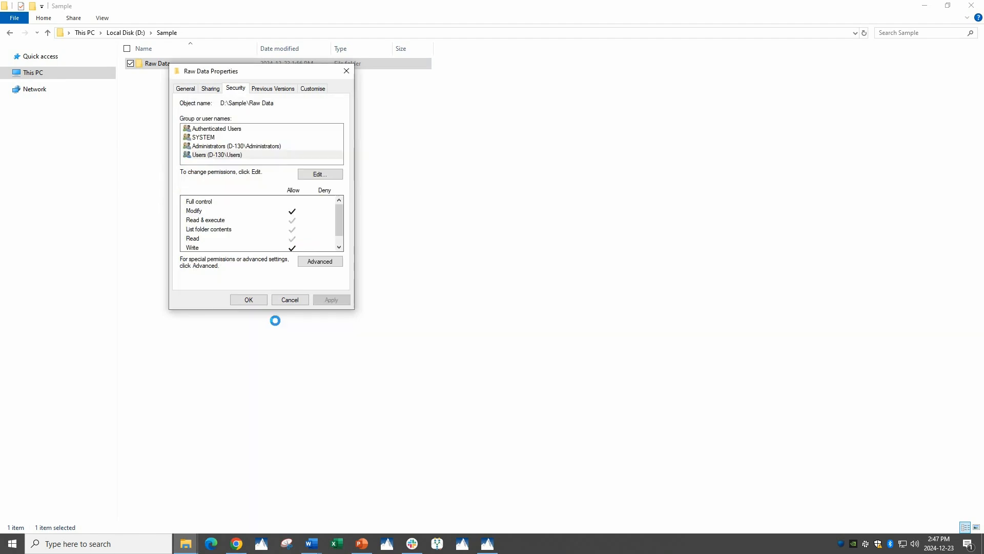
pyautogui.click(249, 301)
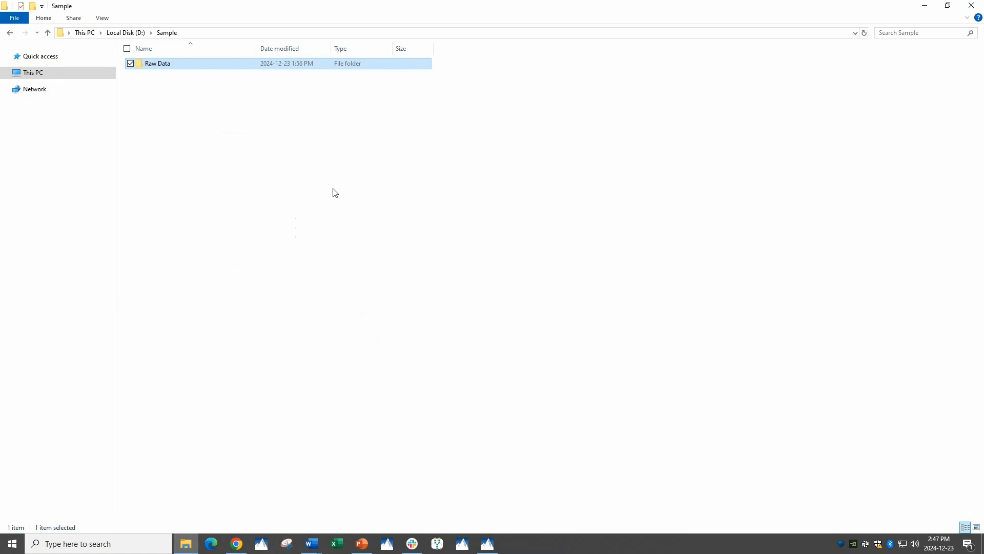
# Check the Users group's permissions on the Experiment 1 subfolder of Raw Data, then return to the Sample folder
pyautogui.doubleClick(165, 63)
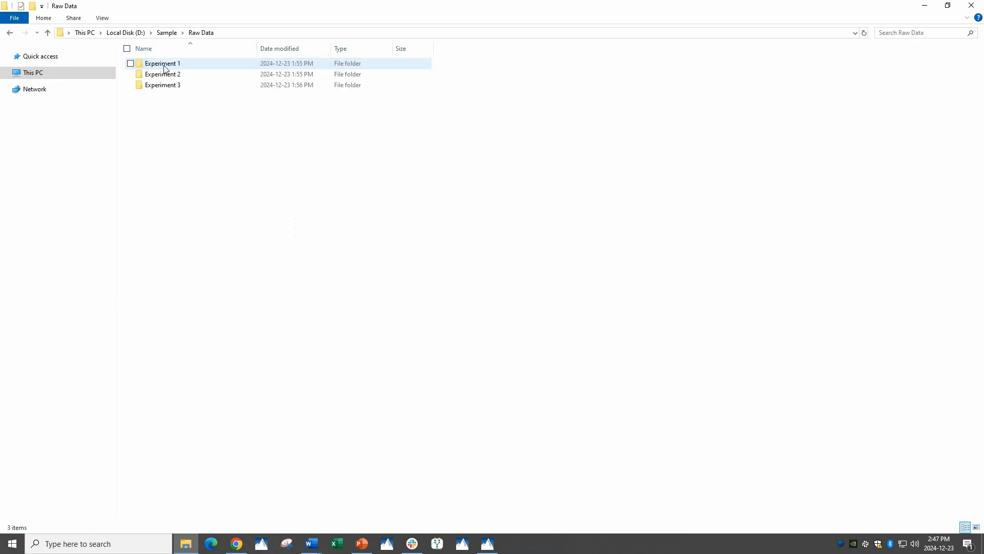
pyautogui.doubleClick(161, 65)
pyautogui.click(200, 33)
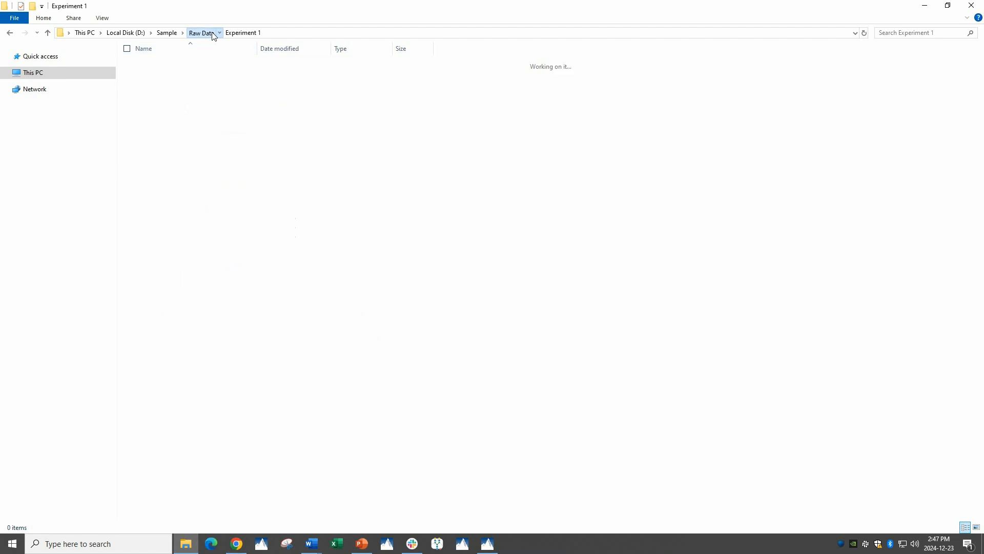
pyautogui.rightClick(173, 68)
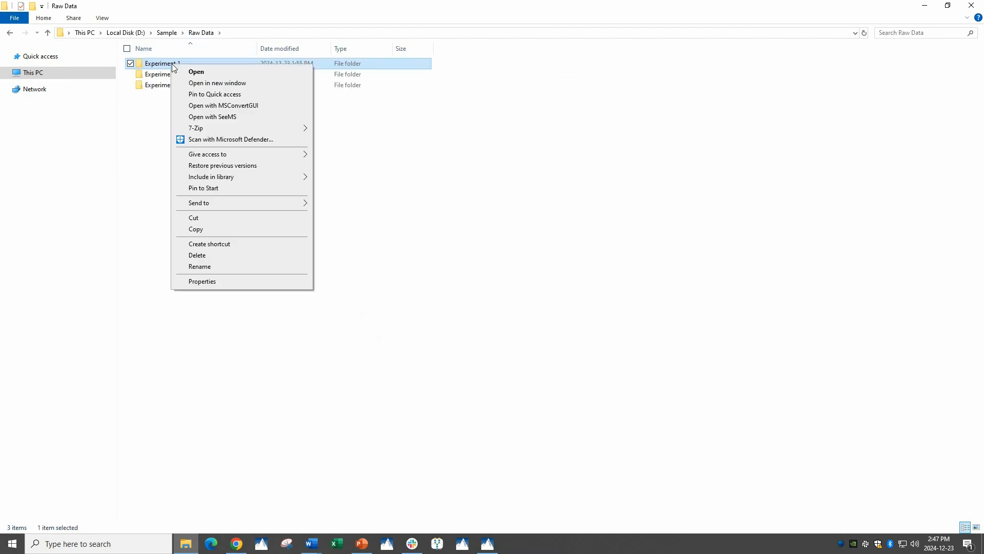
pyautogui.click(201, 283)
pyautogui.click(241, 90)
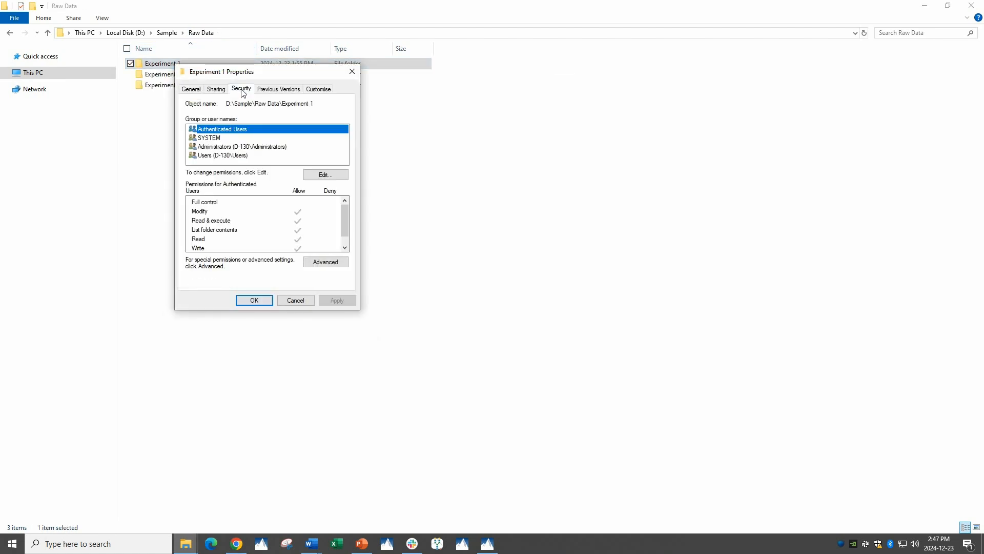
pyautogui.click(220, 157)
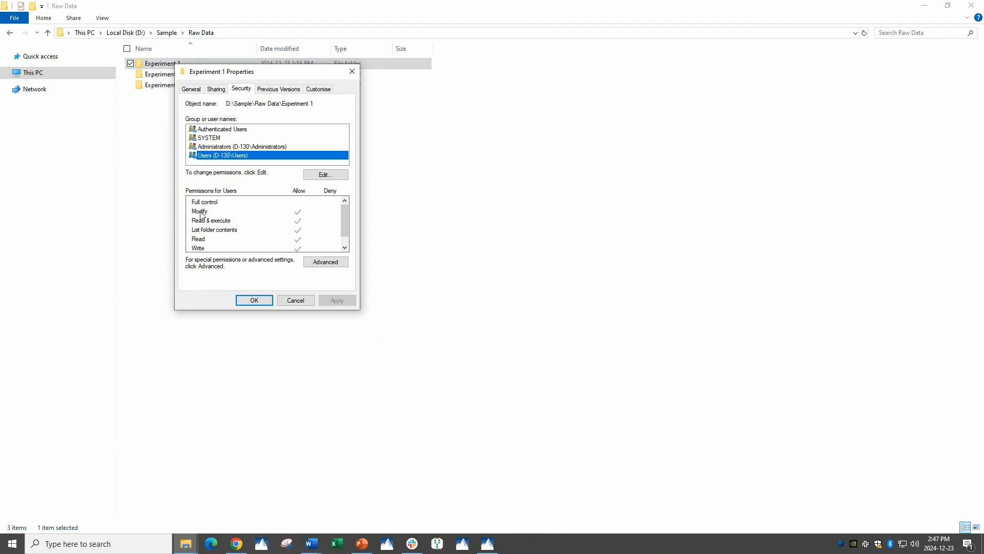
pyautogui.scroll(-1, 313, 235)
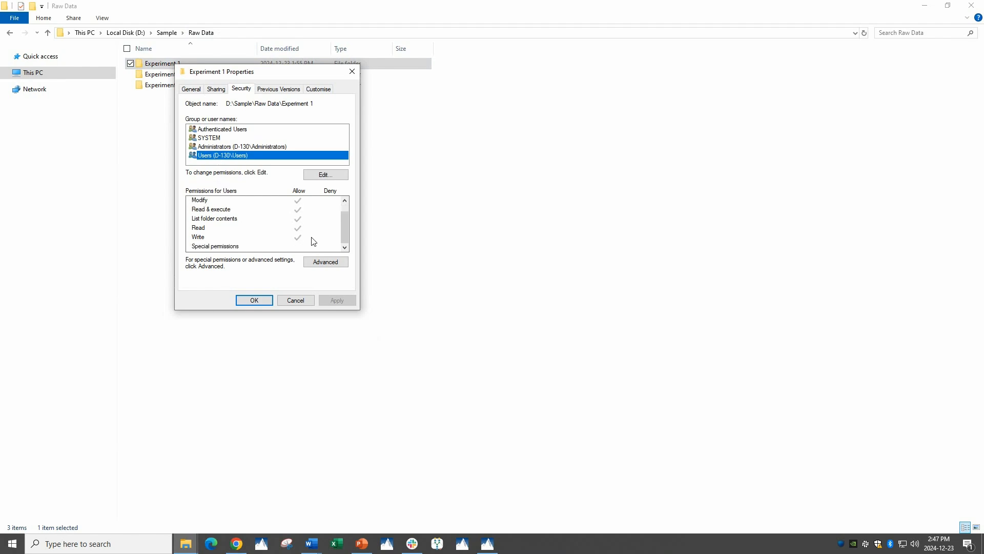
pyautogui.click(267, 302)
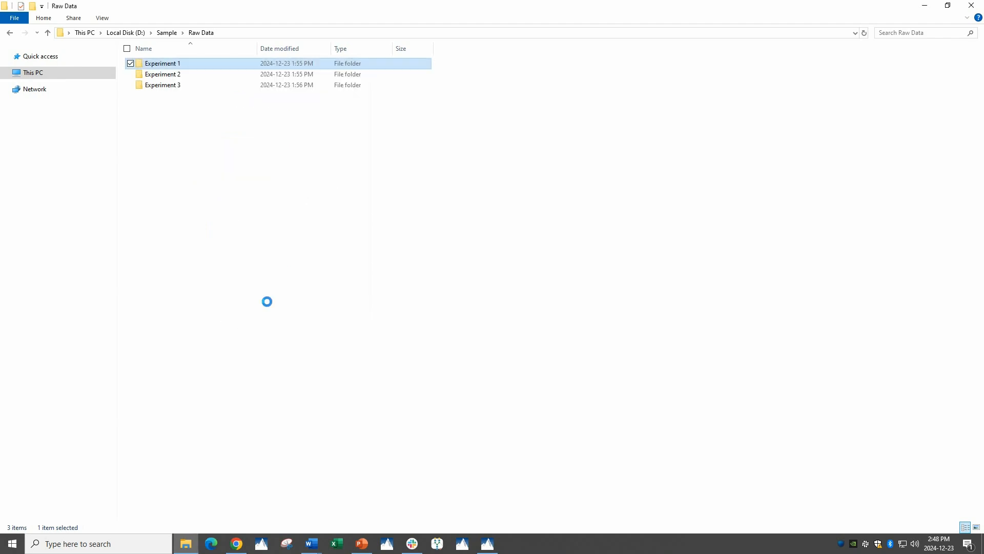
pyautogui.click(166, 33)
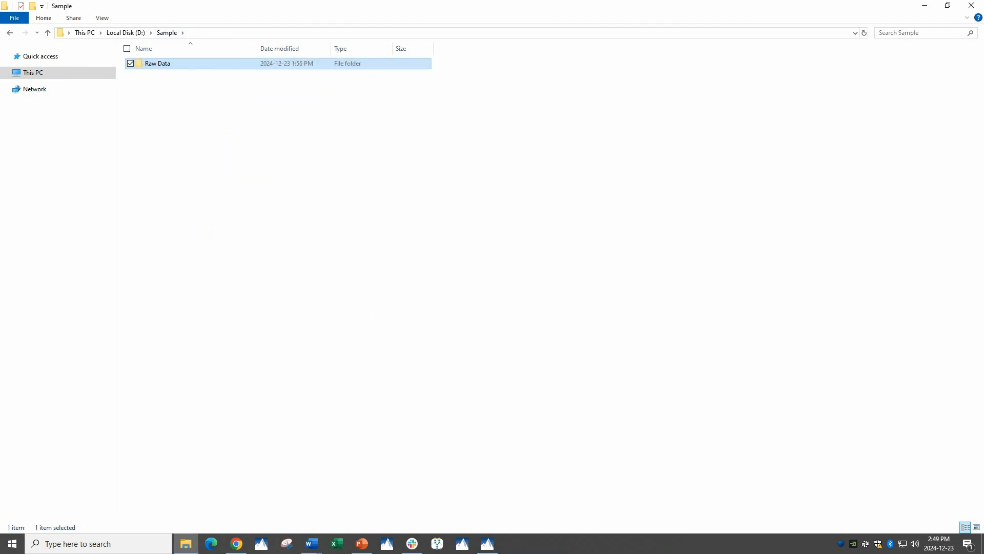